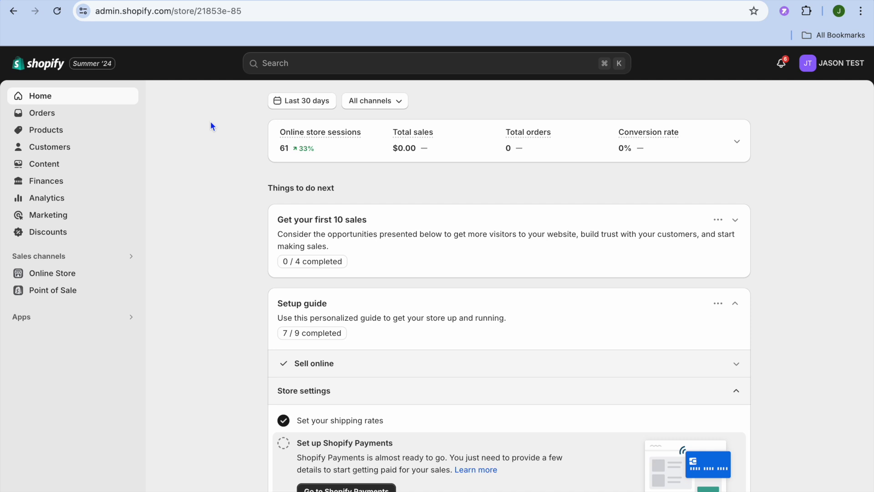
Go from the installed apps through app and sales channel settings to the Shopify App Store.
scroll(210, 121, "down", 1)
scroll(211, 121, "up", 1)
left_click(49, 320)
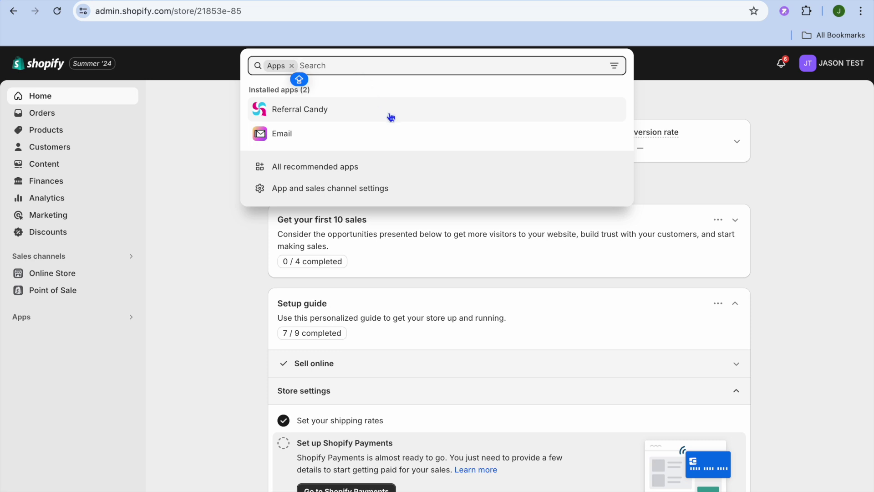
left_click(364, 189)
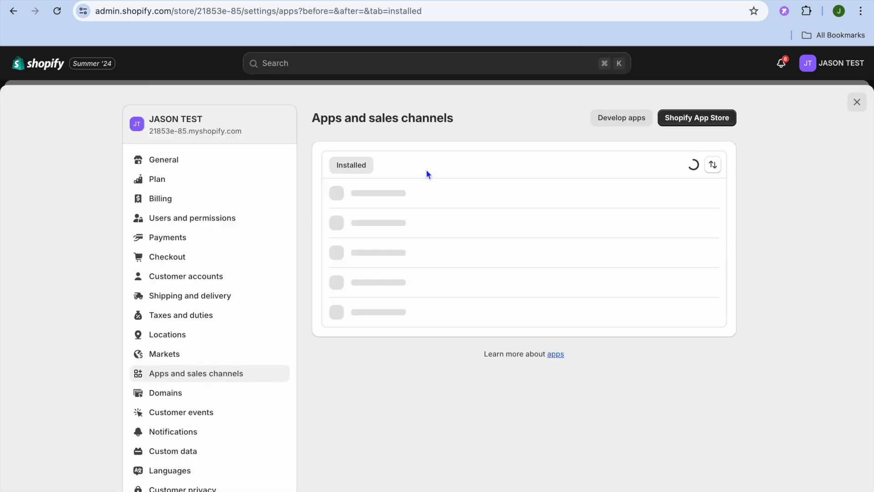
left_click(709, 122)
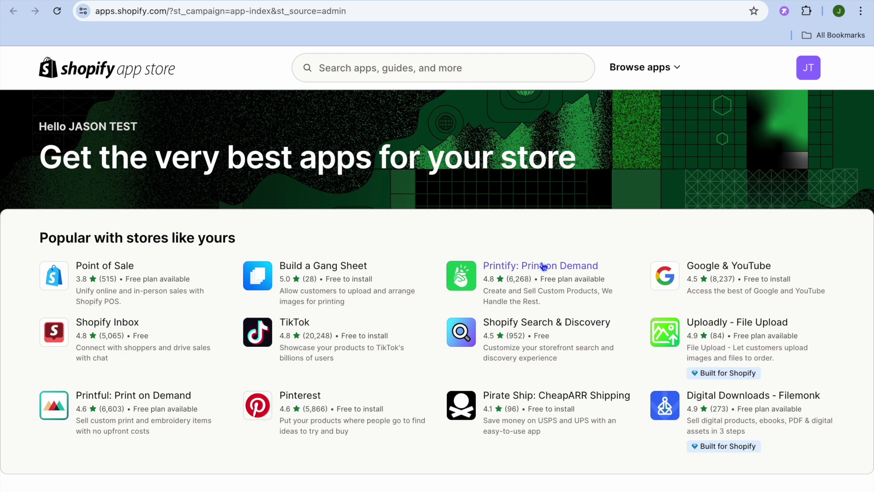
Open the Printify: Print on Demand listing and start installing it on the store.
left_click(415, 67)
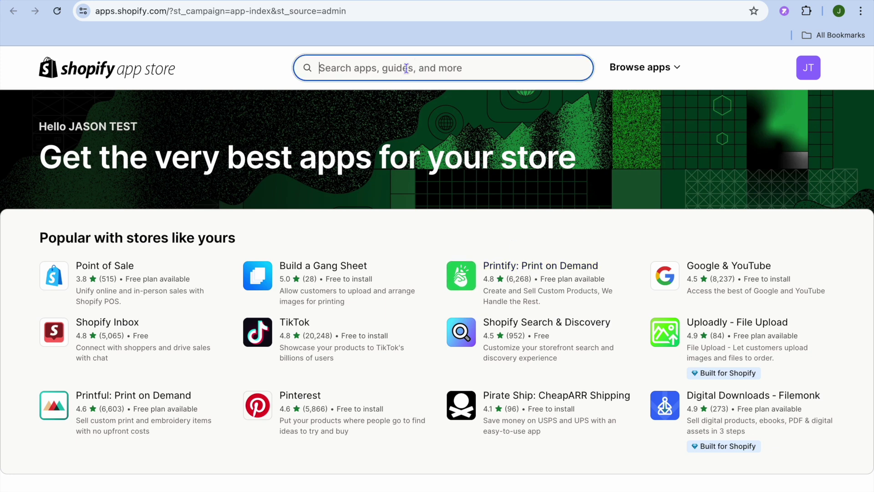
left_click(601, 150)
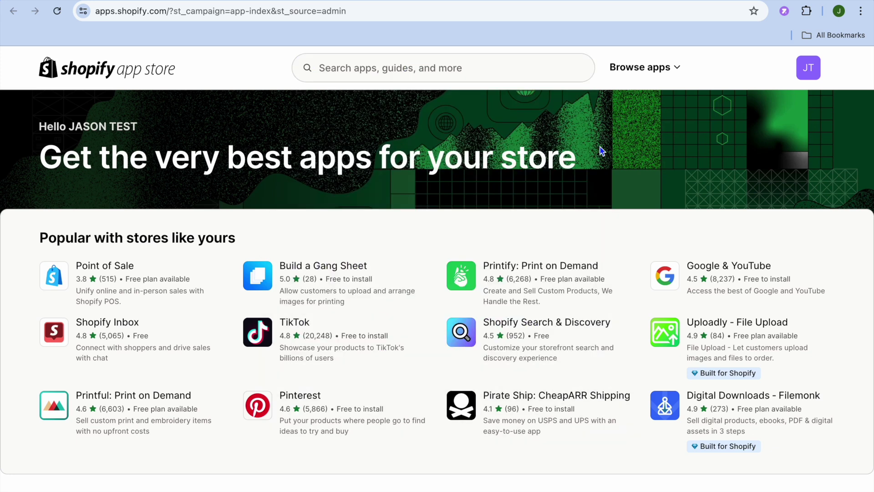
left_click(508, 269)
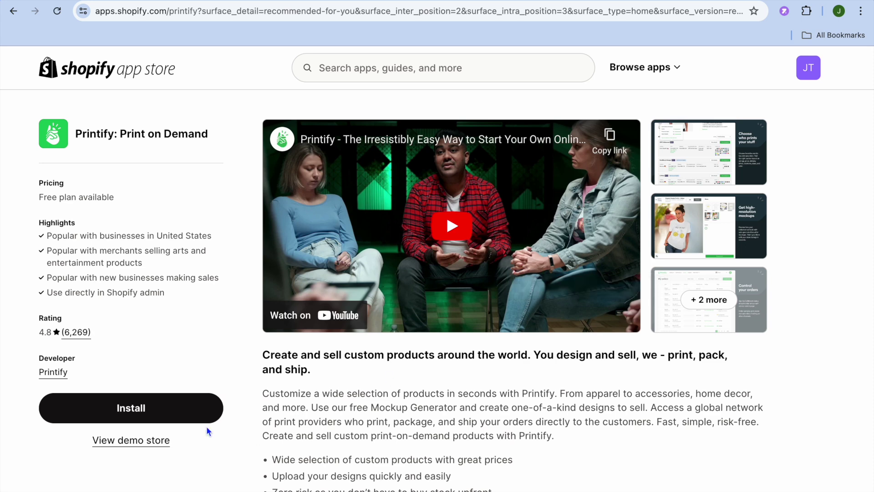
left_click(214, 408)
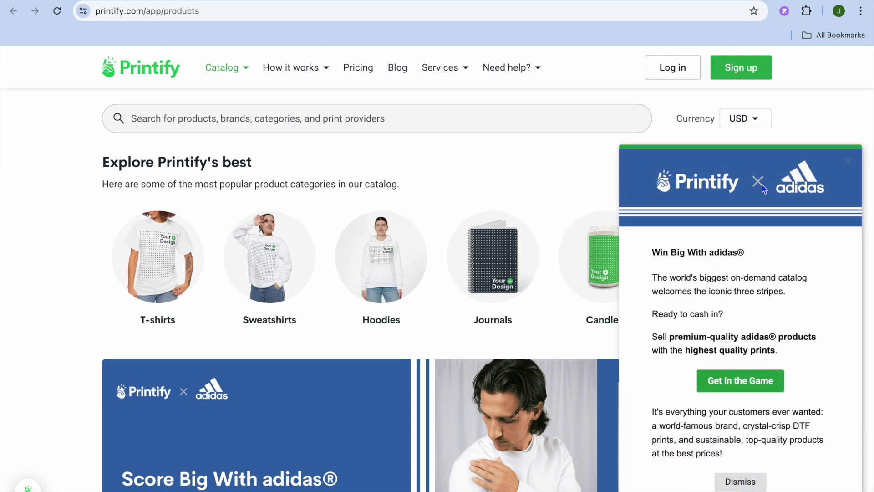
Dismiss the adidas promotion and log in to the store's Printify account.
left_click(740, 481)
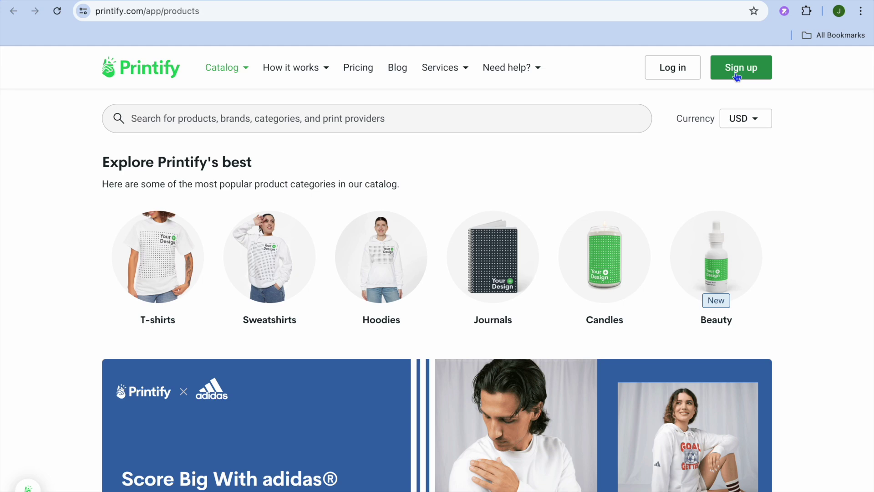
left_click(686, 73)
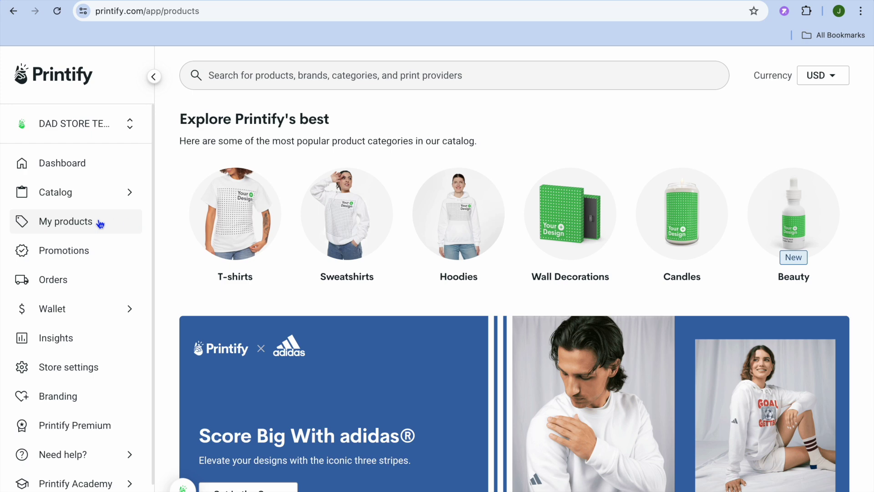
Browse men's T-shirts, open the Unisex Garment-Dyed T-shirt, and start designing with Monster Digital.
left_click(76, 195)
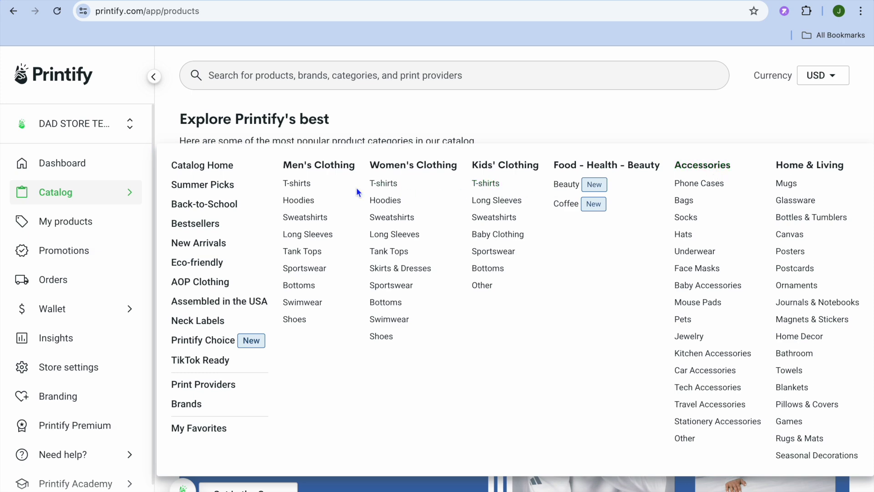
left_click(299, 184)
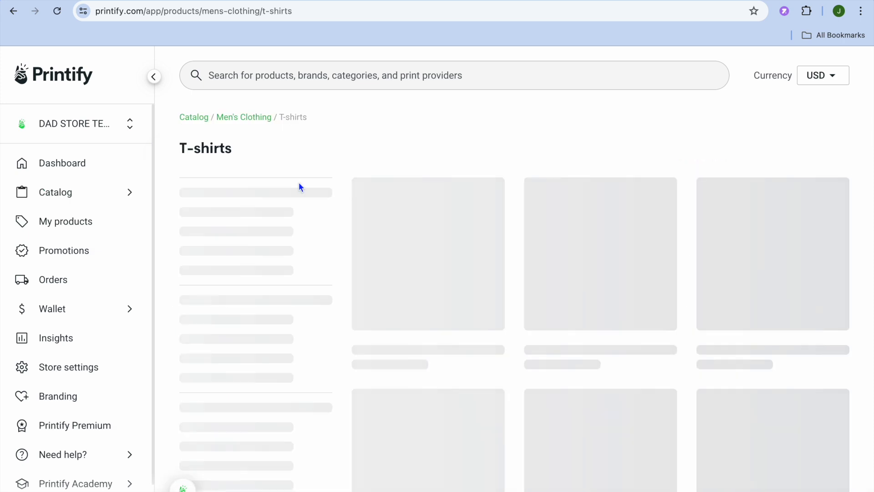
scroll(331, 214, "down", 3)
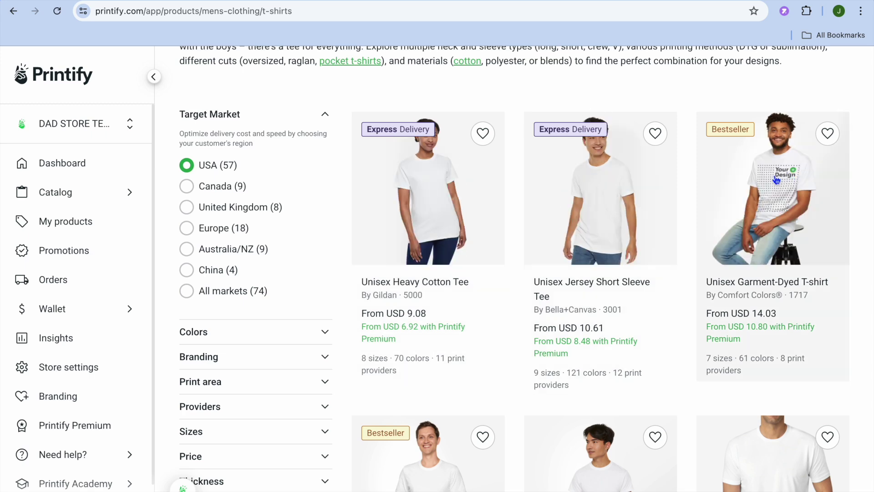
left_click(773, 177)
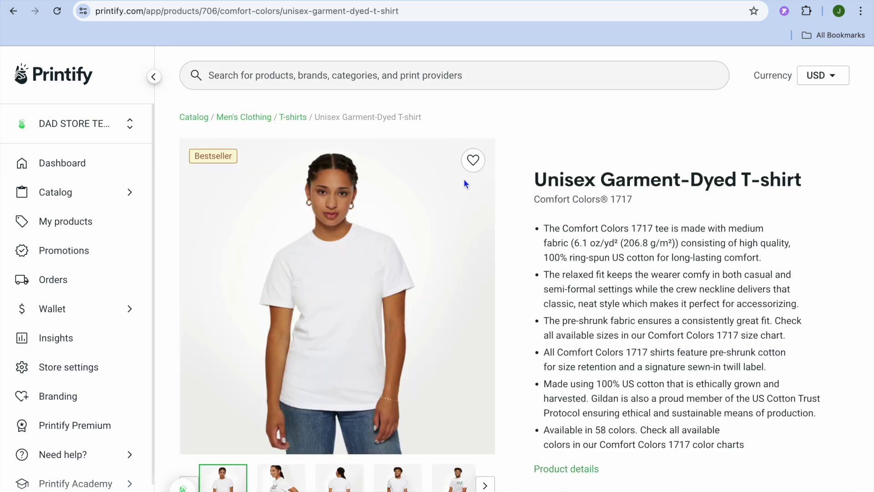
scroll(464, 182, "down", 6)
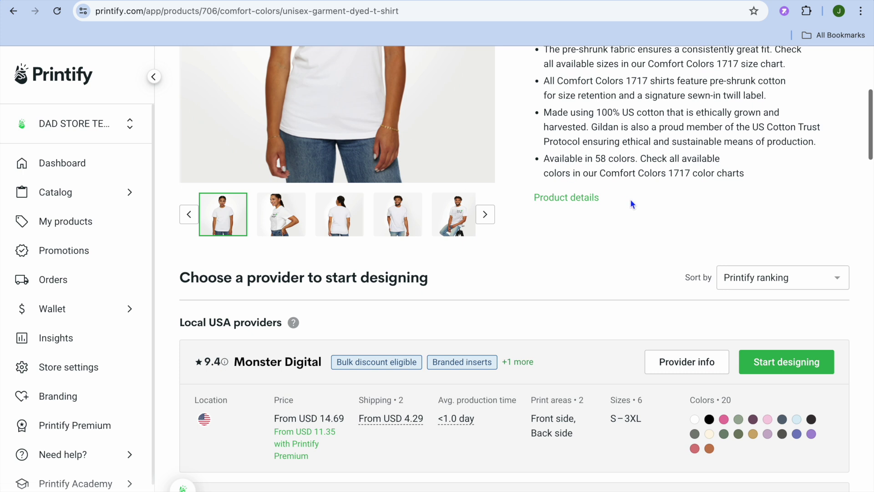
left_click(804, 365)
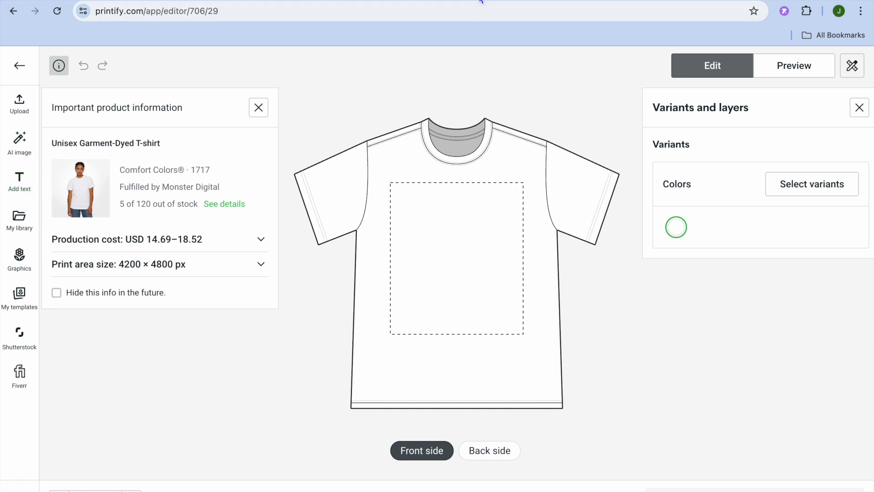
Open a new browser tab and go to Canva.
key("super+t")
left_click(304, 287)
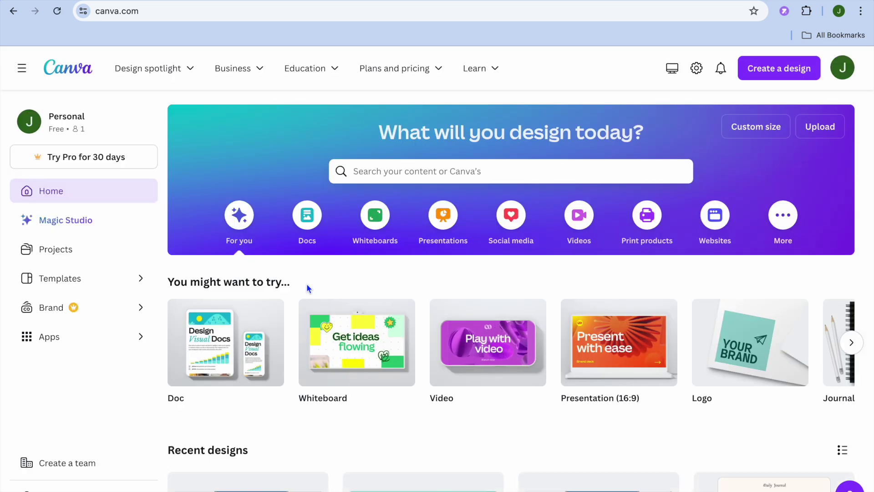
Search Canva for 'T SHIRT', choose T-Shirt Logo, and preview the Red Badge Graphic Coffee T-Shirt template.
left_click(406, 176)
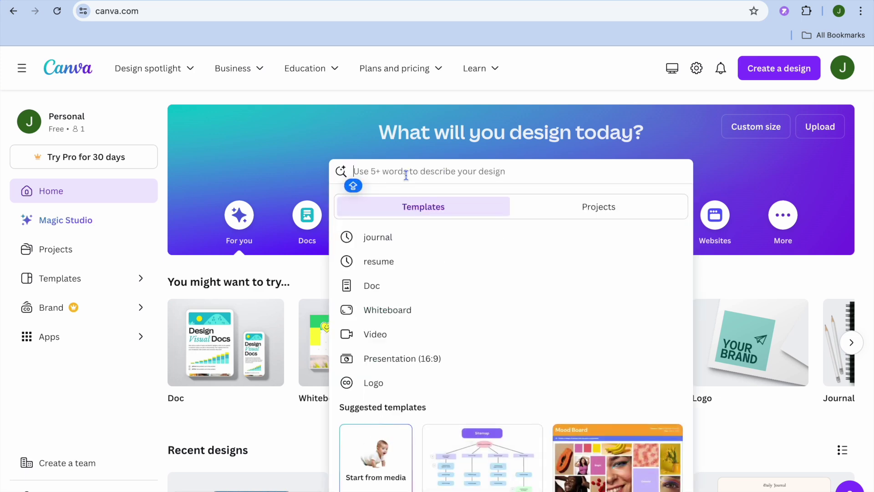
type("T S")
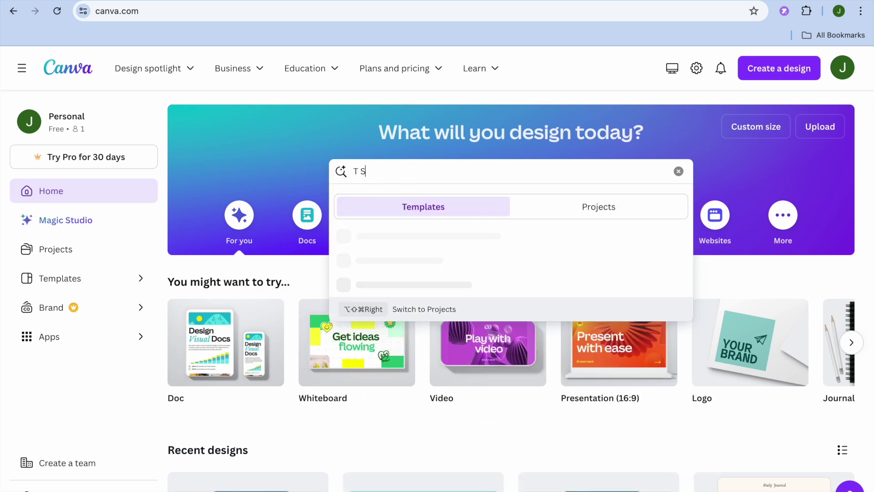
type("HIRT")
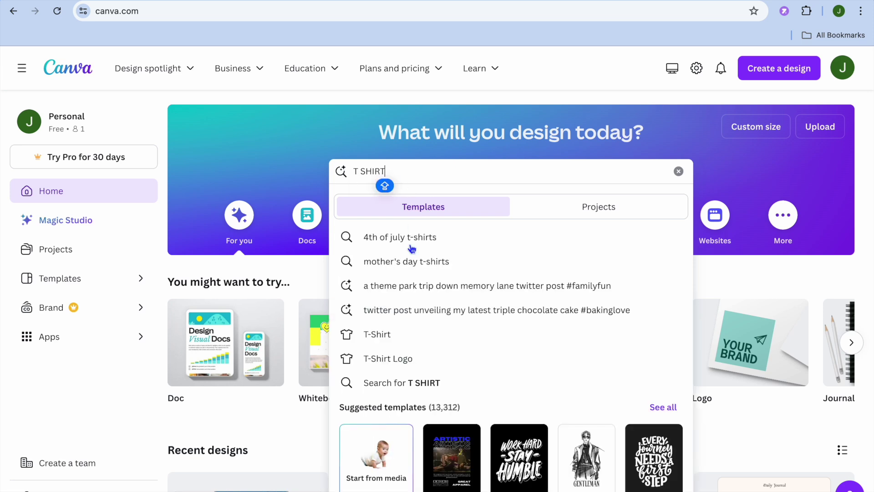
left_click(394, 357)
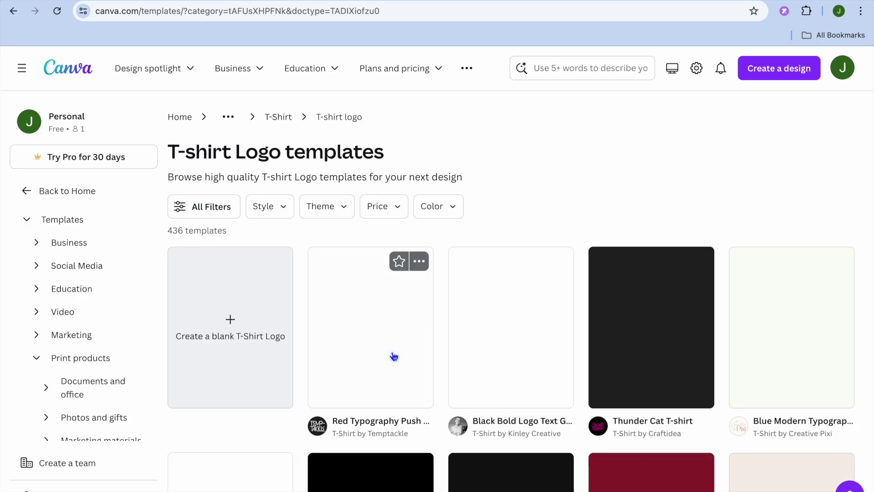
scroll(373, 286, "down", 3)
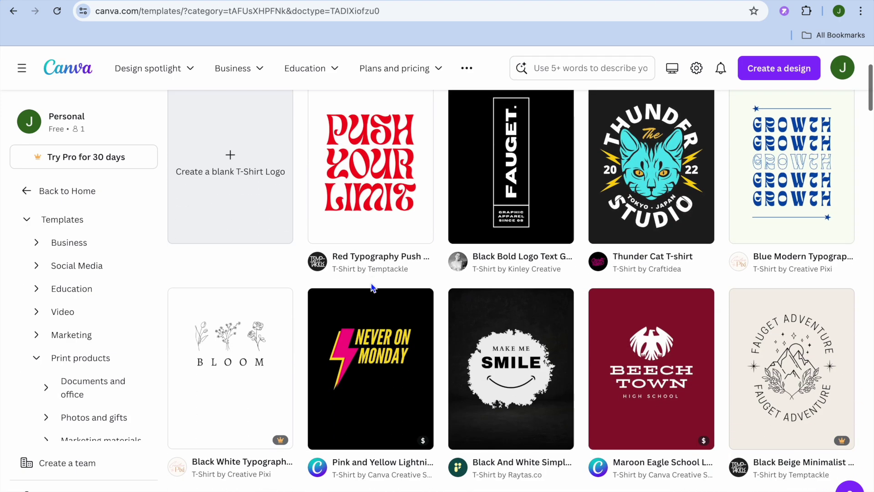
scroll(372, 287, "down", 4)
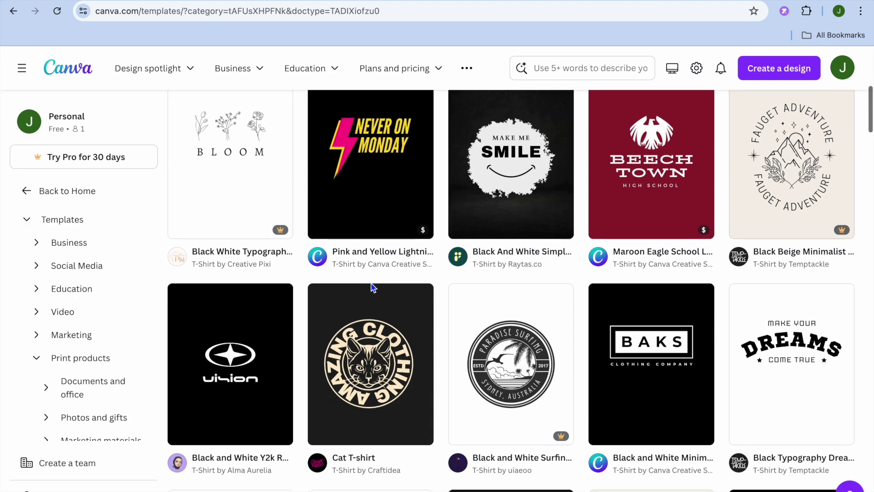
scroll(372, 286, "down", 2)
scroll(372, 286, "down", 3)
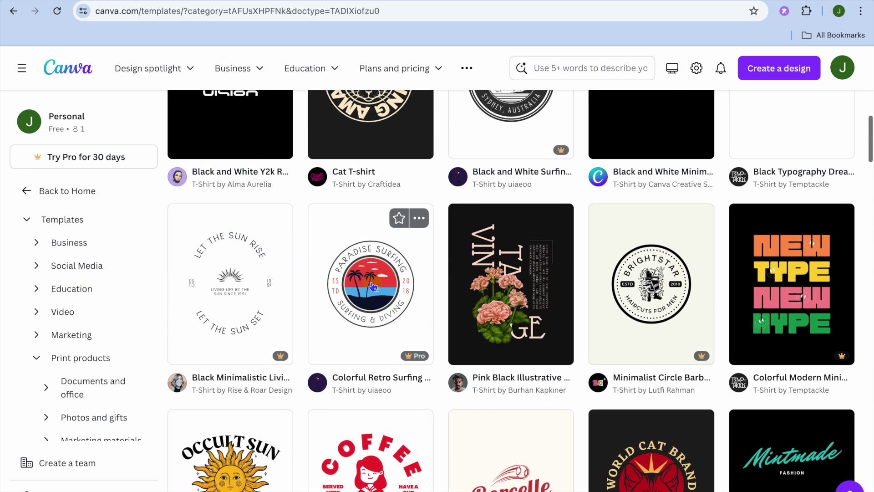
scroll(372, 287, "down", 3)
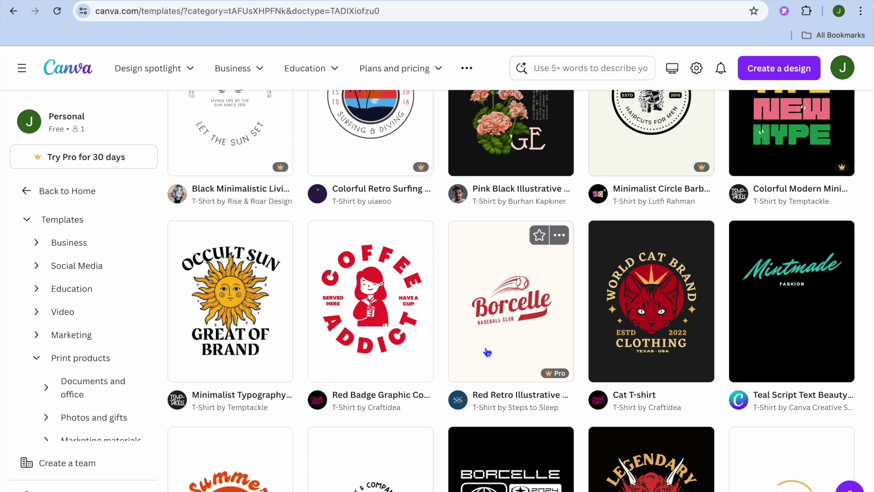
mouse_move(558, 374)
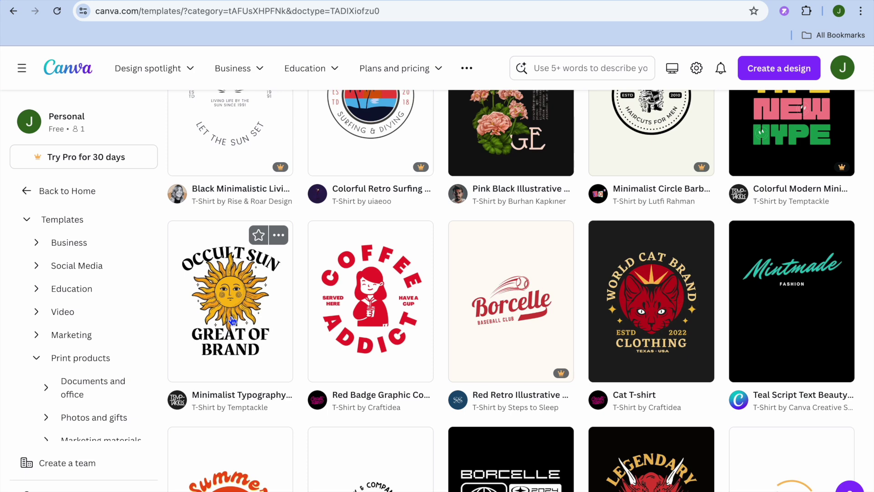
left_click(371, 296)
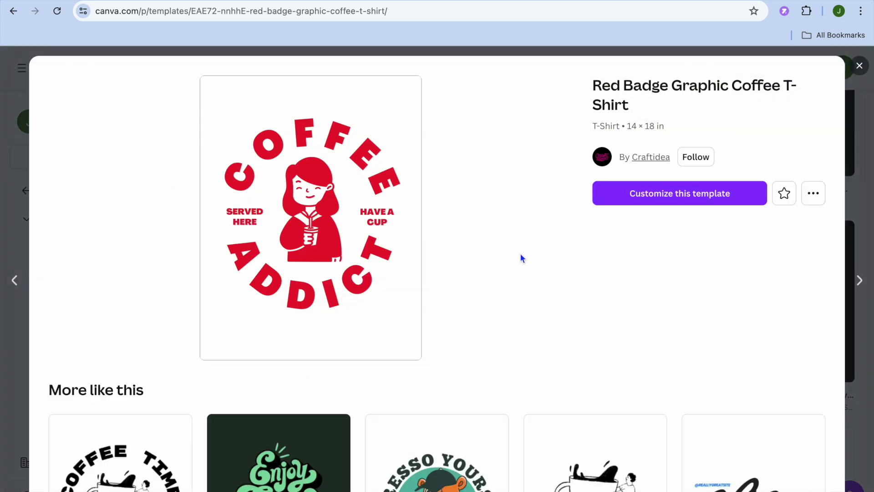
Open the coffee template for editing and search Elements for coffee cup graphics only.
left_click(671, 193)
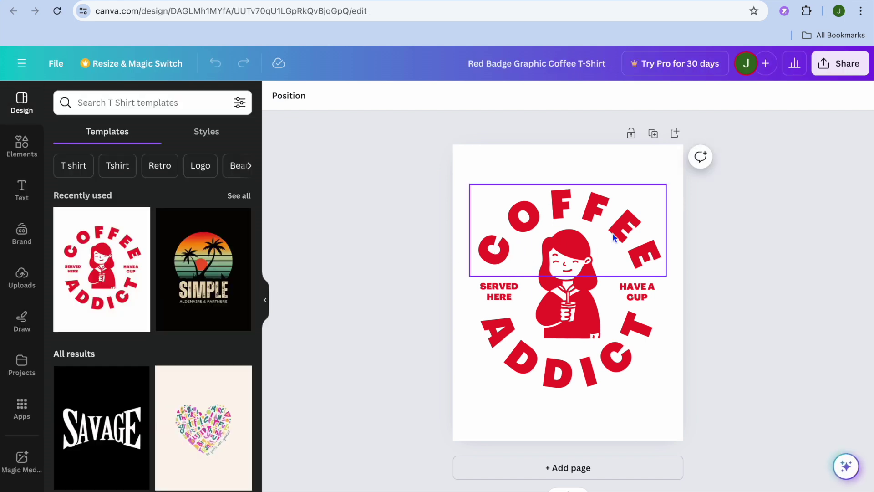
left_click(570, 286)
left_click(24, 148)
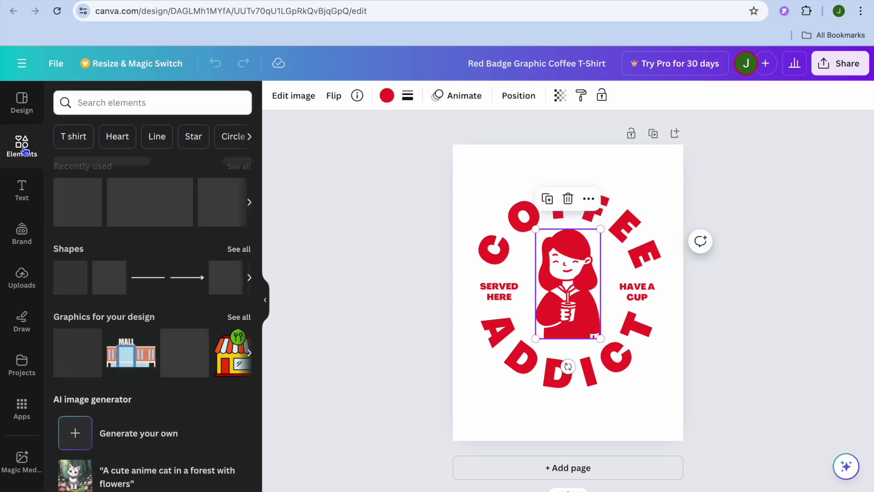
left_click(127, 107)
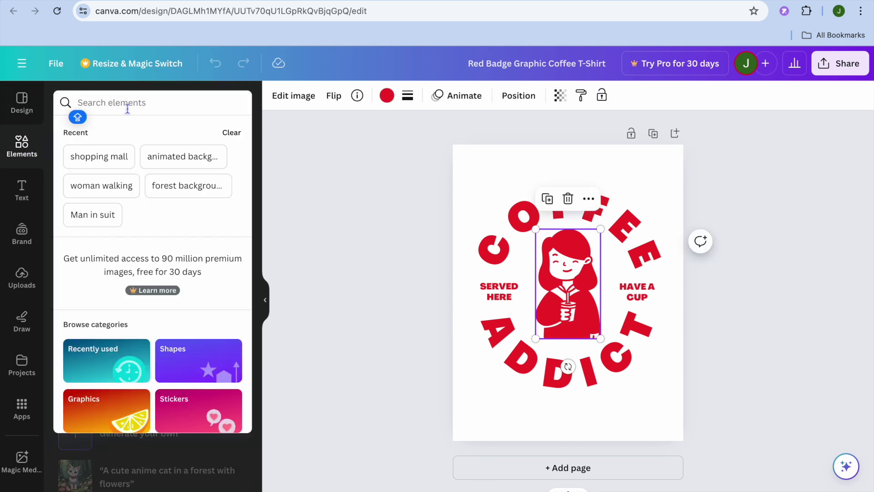
type("MA")
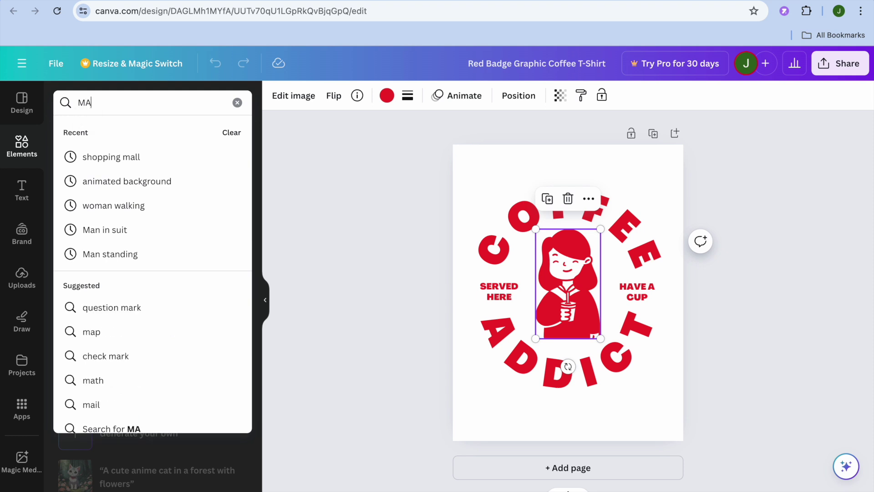
type("N")
key("Return")
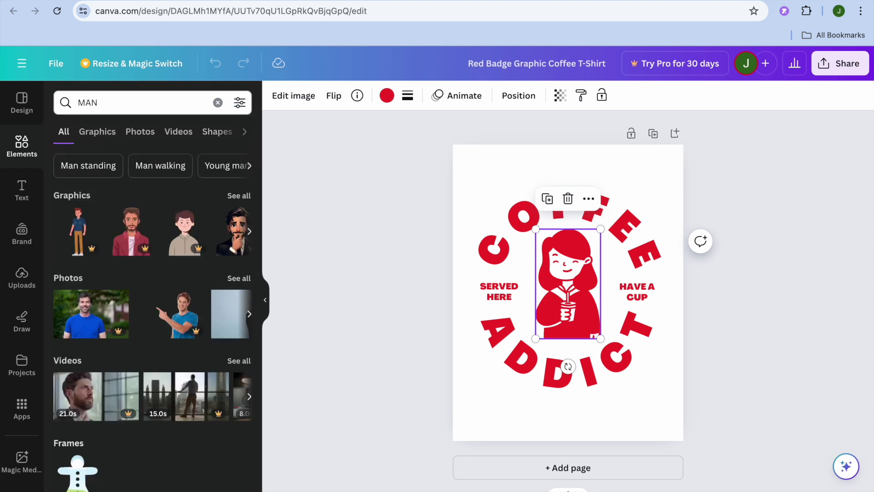
double_click(93, 102)
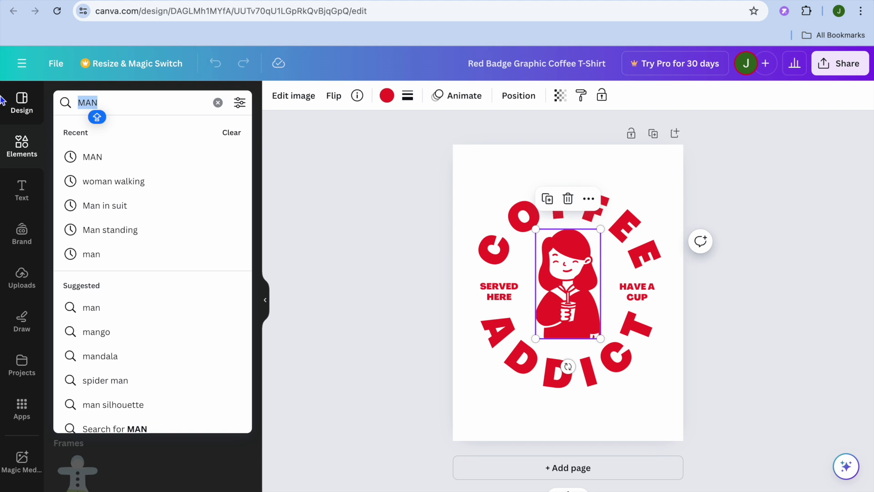
type("COFF")
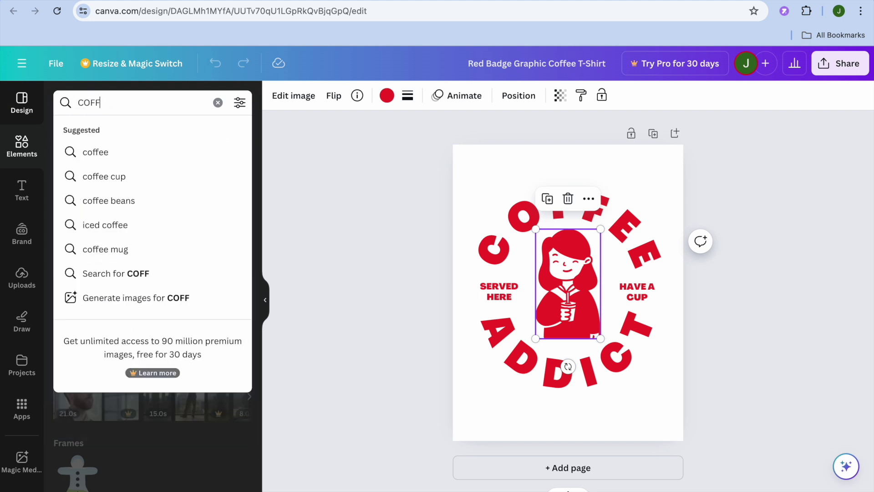
type("EE")
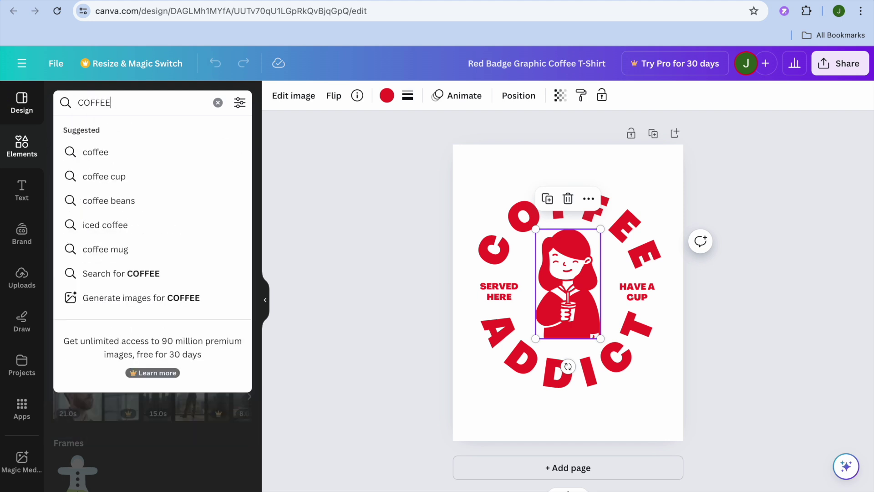
left_click(97, 182)
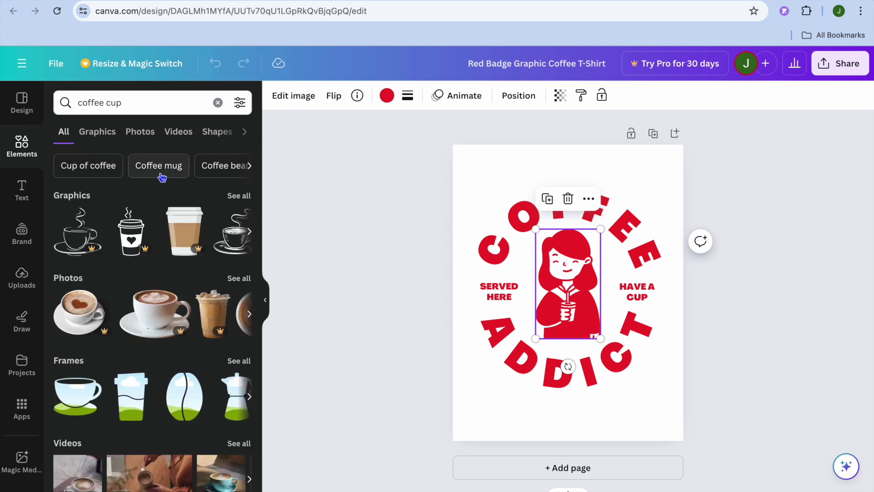
left_click(105, 136)
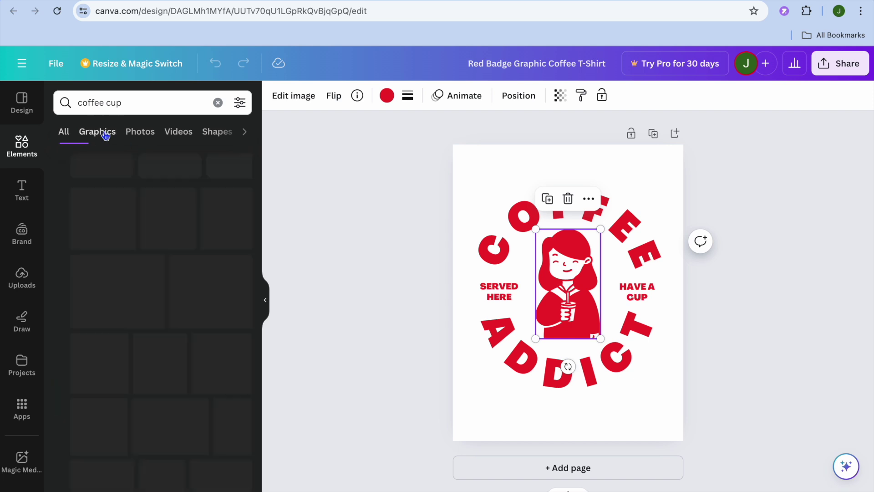
scroll(171, 230, "down", 5)
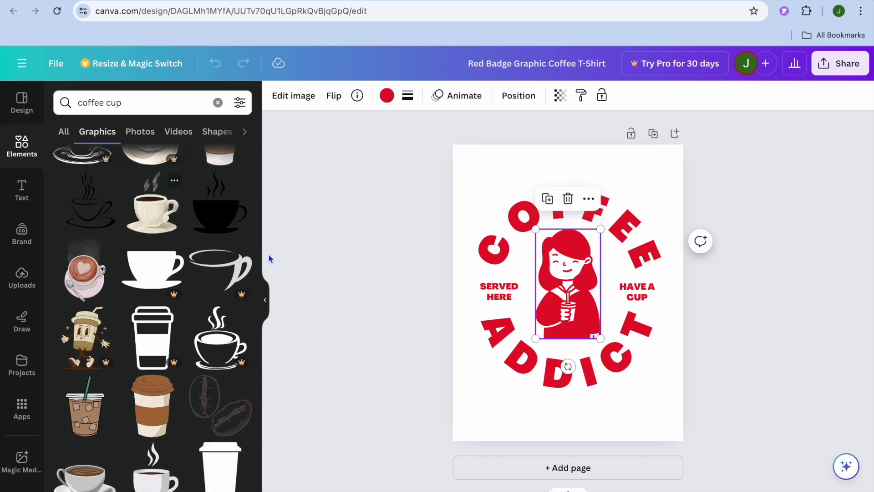
Delete the red girl illustration and place a shrunken coffee cup graphic inside the badge.
left_click(567, 199)
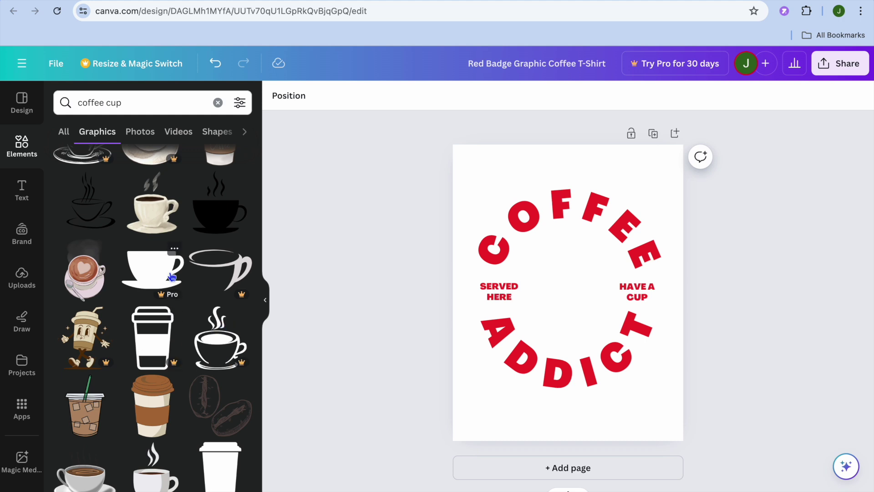
scroll(172, 276, "down", 1)
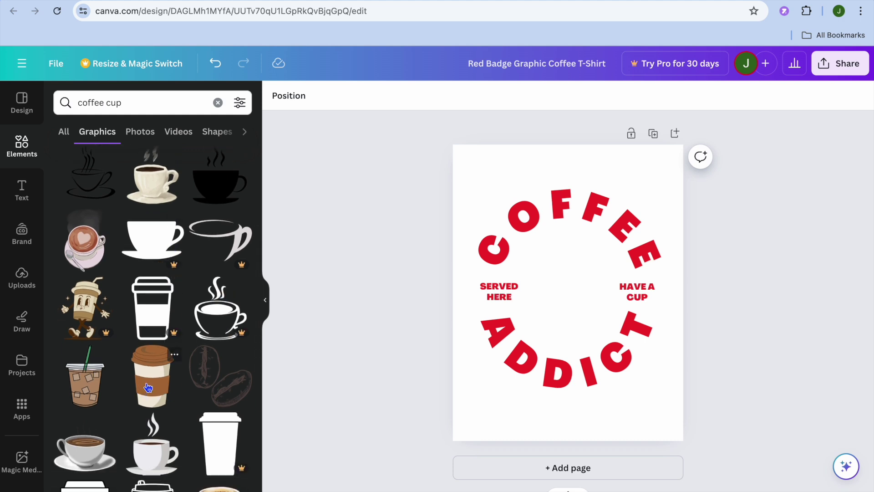
left_click_drag(85, 449, 527, 257)
left_click_drag(495, 217, 552, 244)
left_click_drag(518, 329, 527, 321)
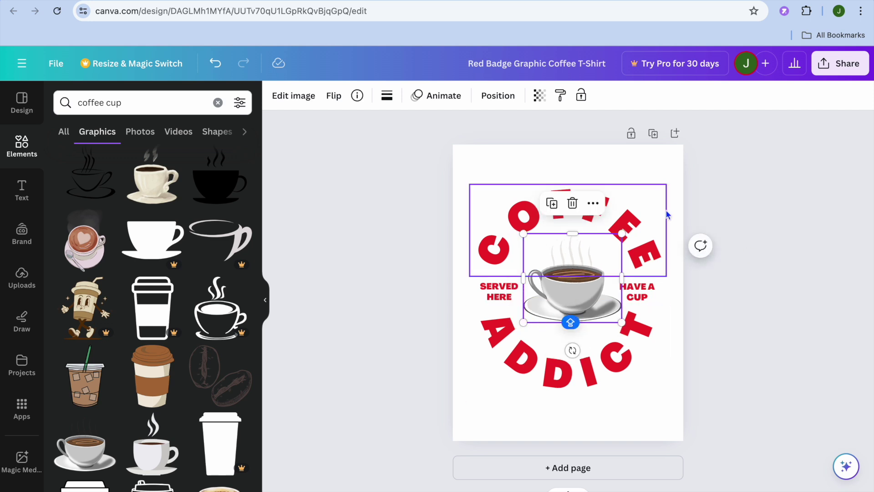
left_click(784, 173)
Download the Coffee Addict badge design as a PNG from the Share menu.
left_click(842, 66)
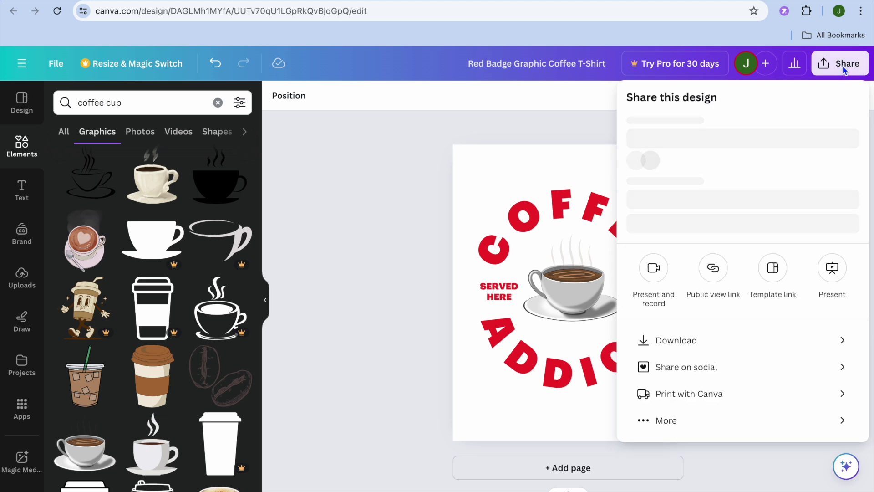
left_click(712, 367)
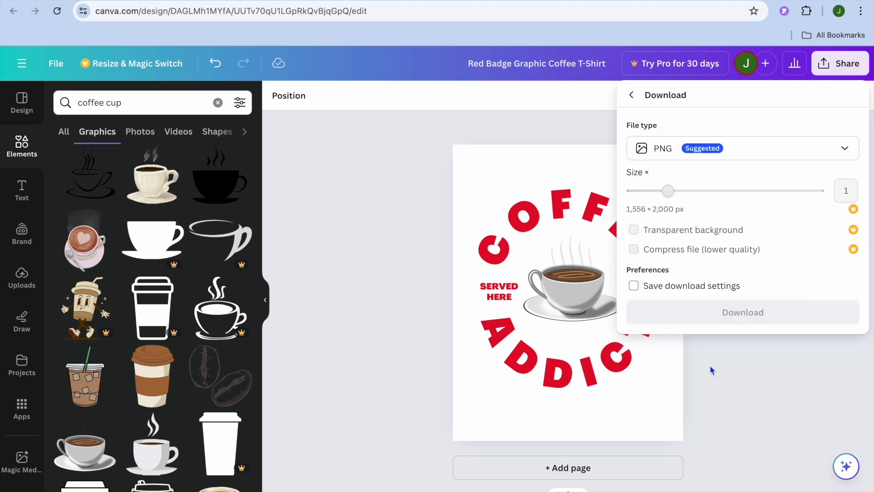
left_click(706, 312)
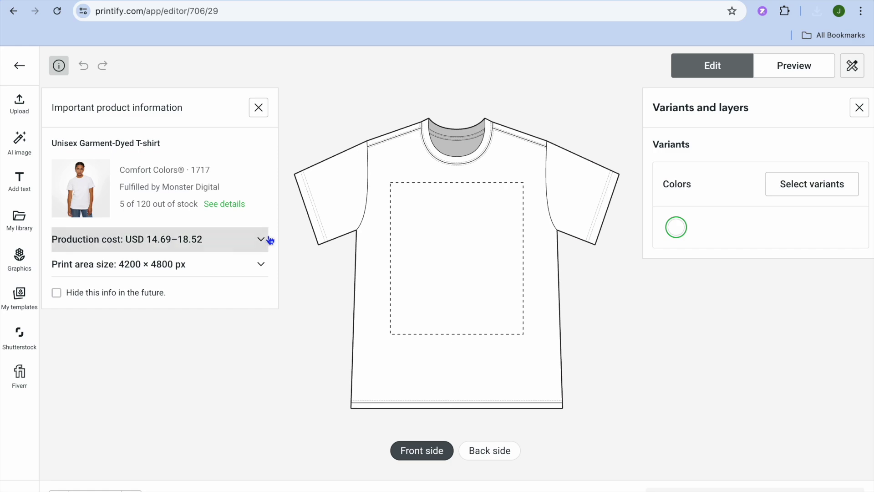
Upload Red Badge Graphic Coffee T-Shirt.png from this computer onto the T-shirt front and deselect it.
left_click(19, 107)
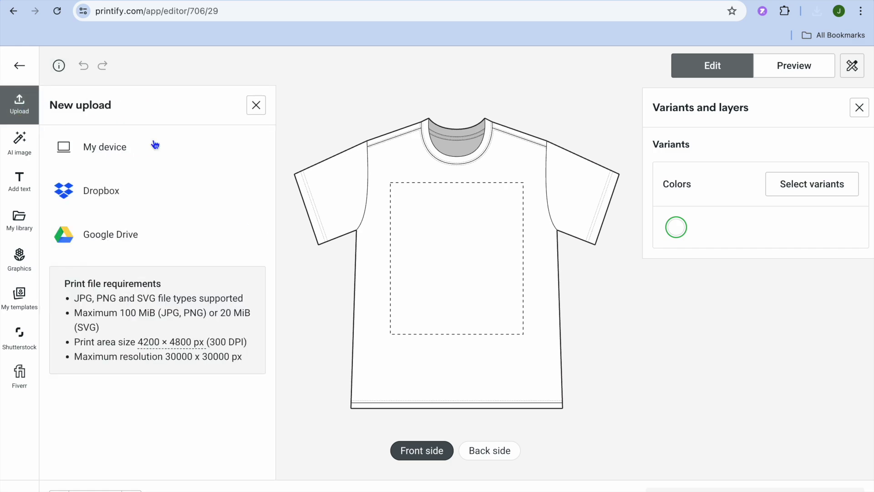
left_click(156, 161)
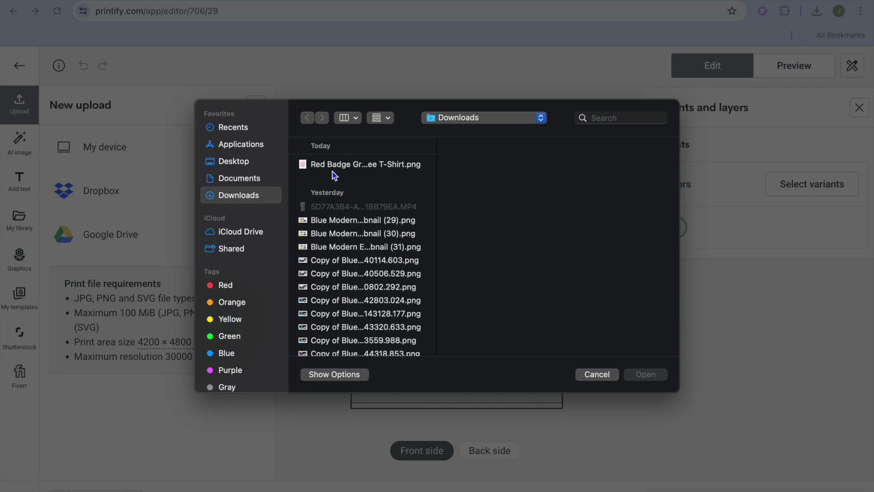
left_click(333, 168)
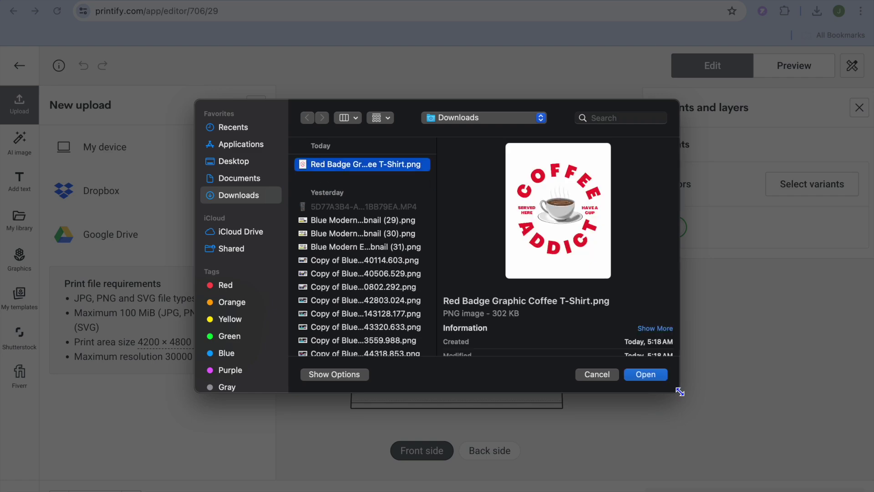
left_click(654, 378)
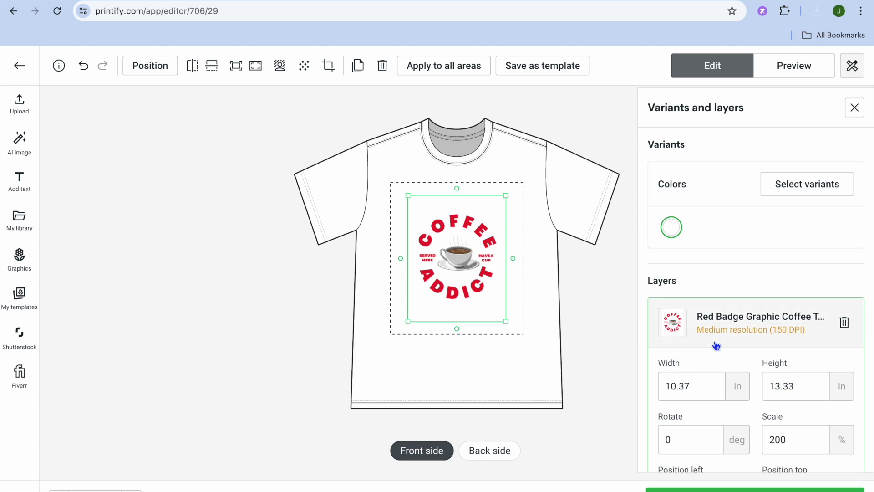
scroll(662, 293, "down", 3)
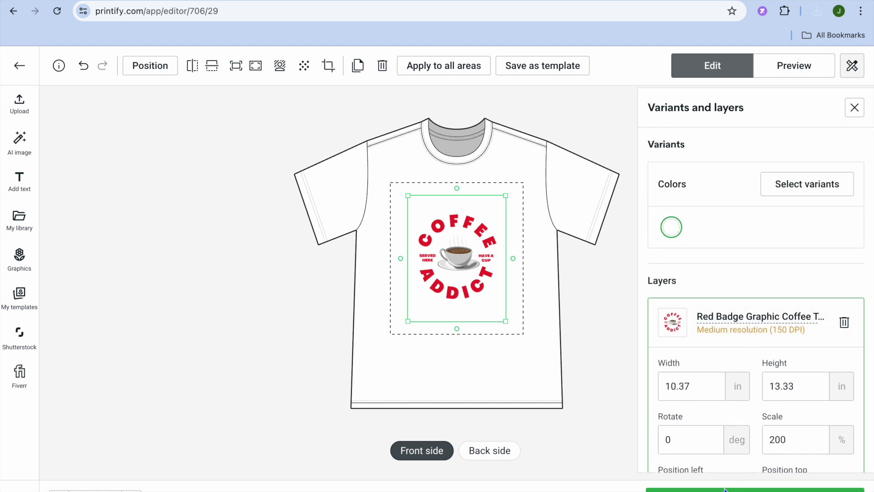
key("Escape")
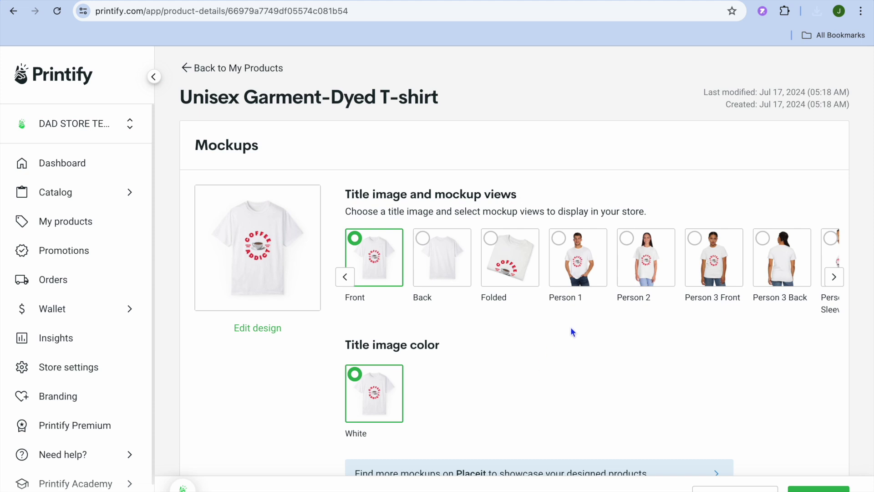
Set the Person 1 mockup as the product's title image.
left_click(626, 239)
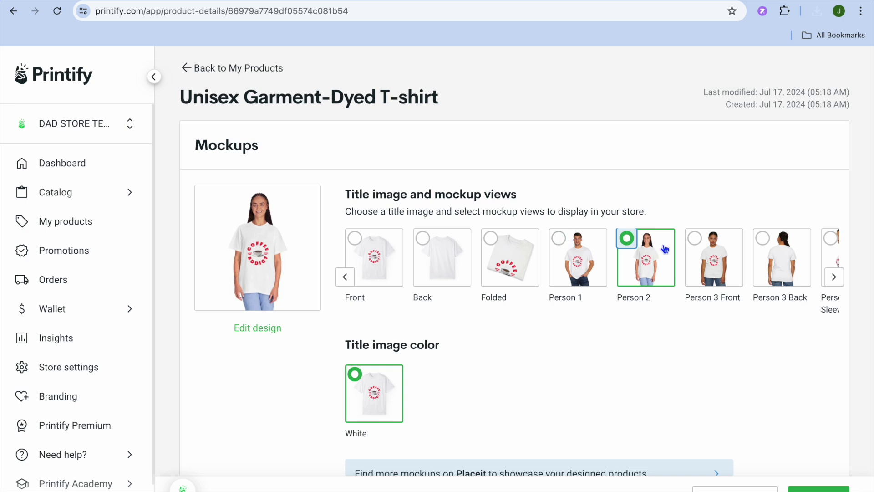
left_click(695, 239)
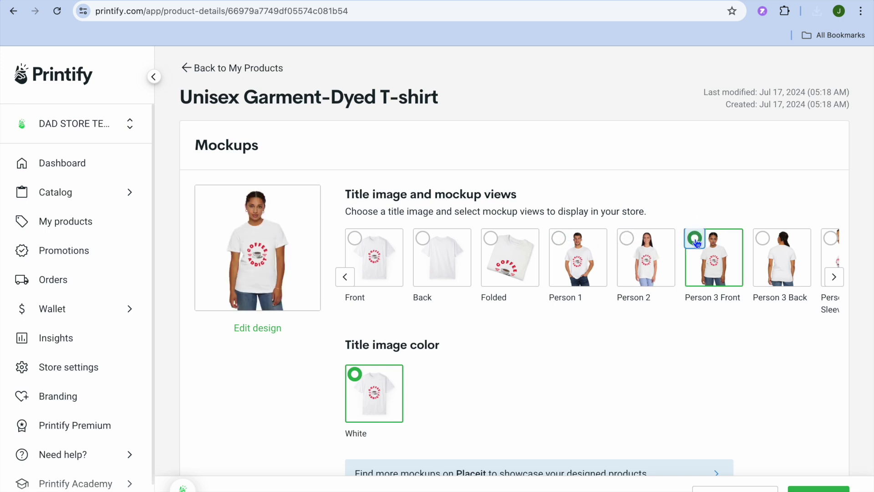
left_click(558, 239)
Review the product title and description, then publish the T-shirt to the store.
scroll(714, 330, "down", 1)
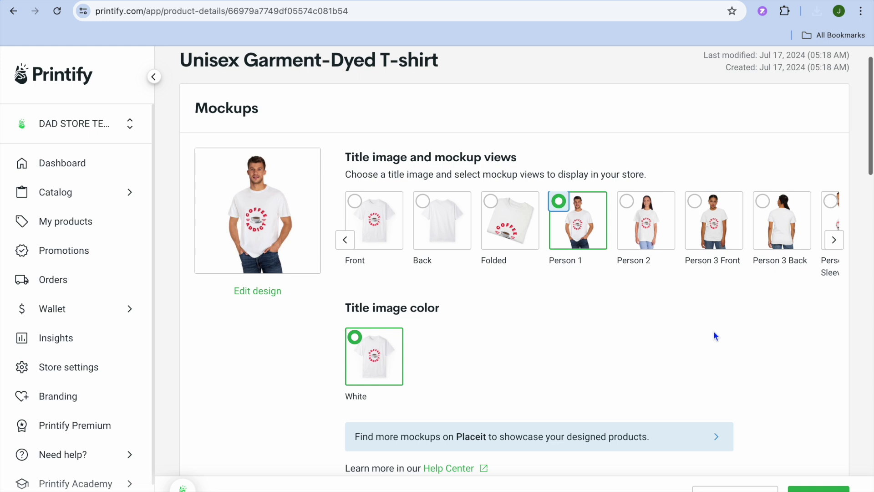
scroll(714, 331, "down", 5)
scroll(714, 335, "down", 3)
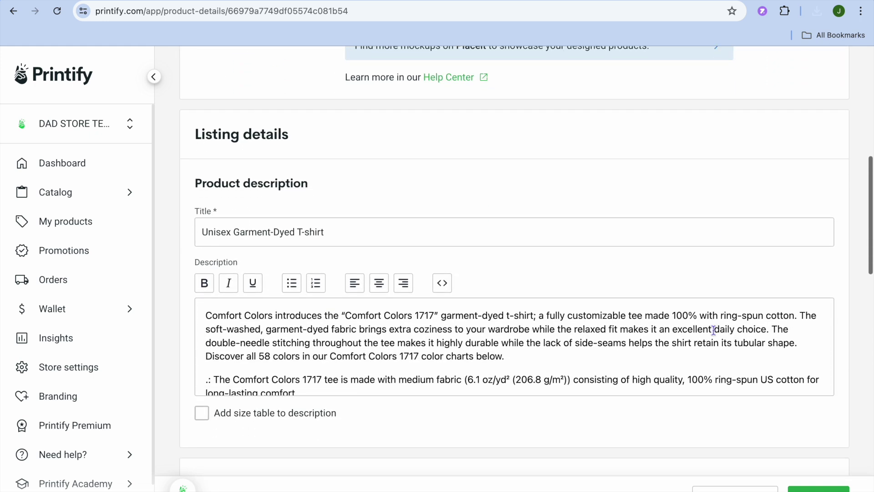
left_click(467, 236)
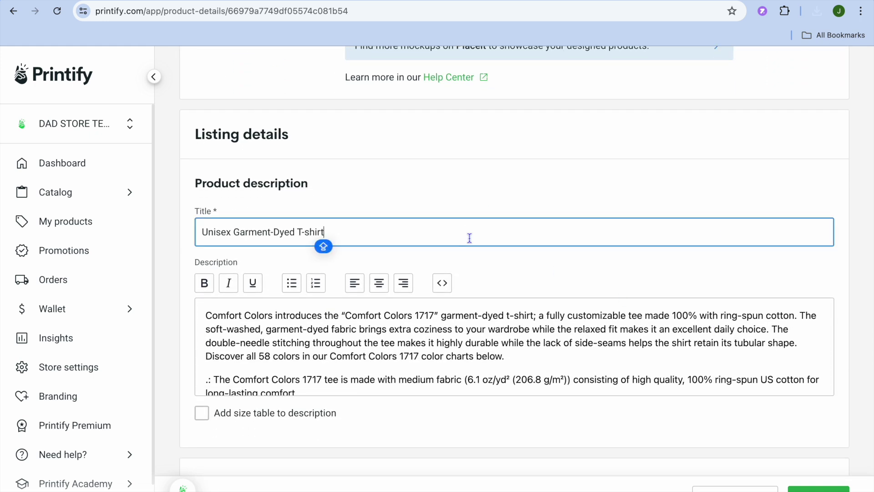
scroll(505, 343, "down", 5)
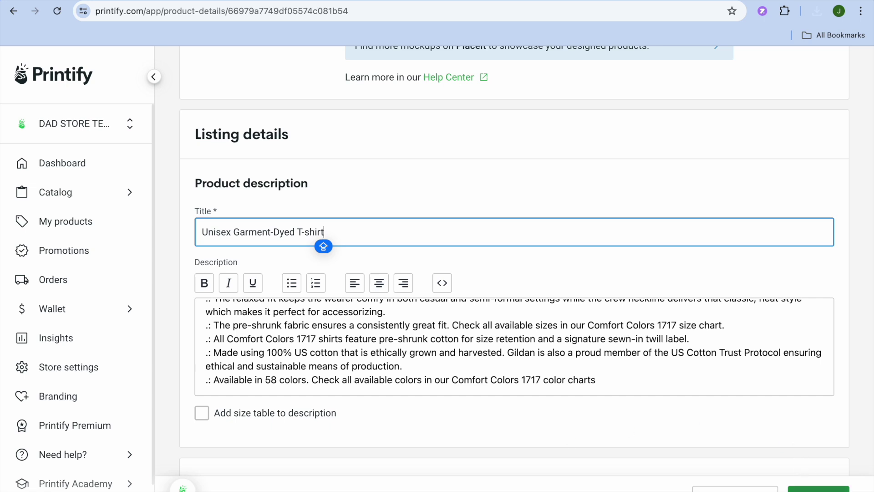
left_click(815, 488)
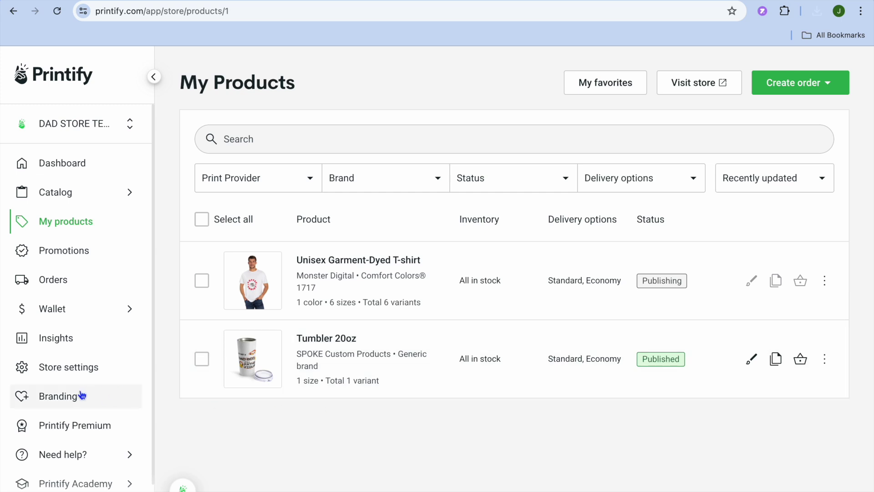
Confirm the T-shirt shows Published in My Products, then return to the Shopify admin home.
left_click(79, 396)
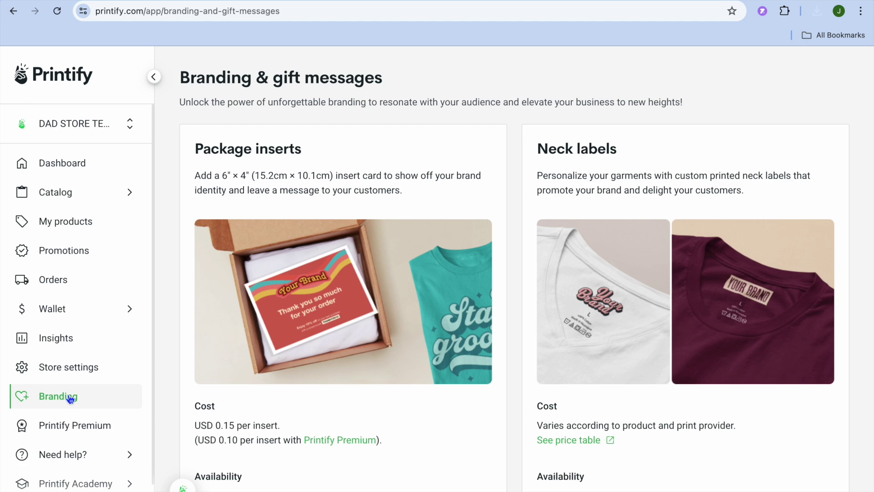
scroll(280, 359, "down", 1)
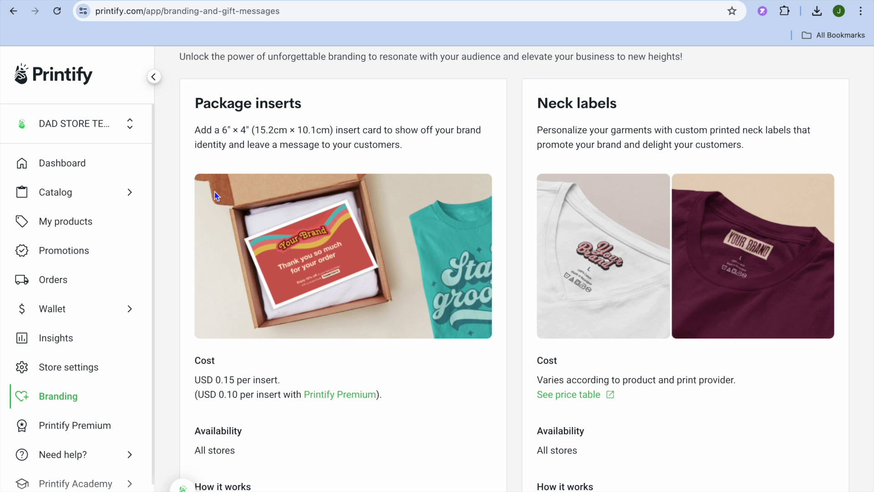
key("alt+Left")
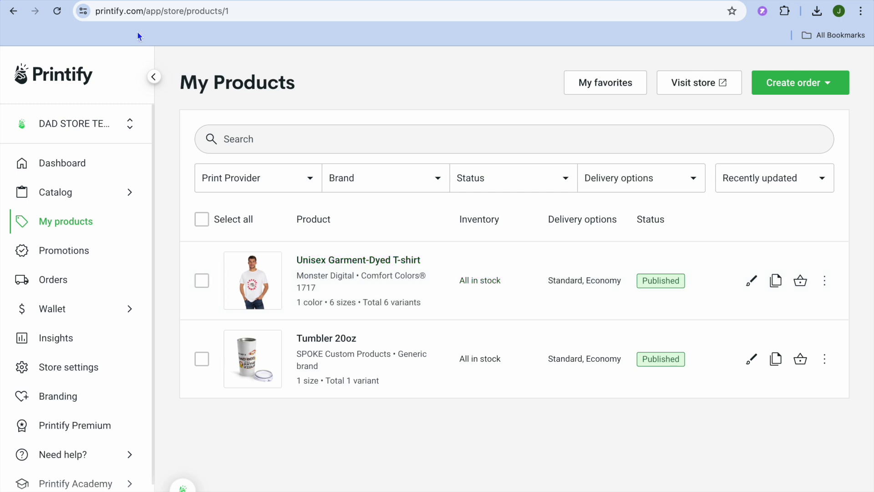
key("ctrl+Tab")
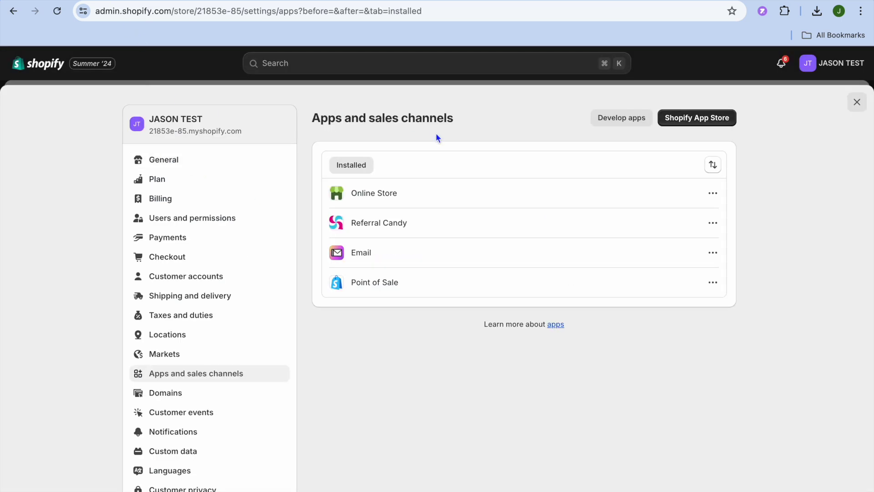
left_click(856, 102)
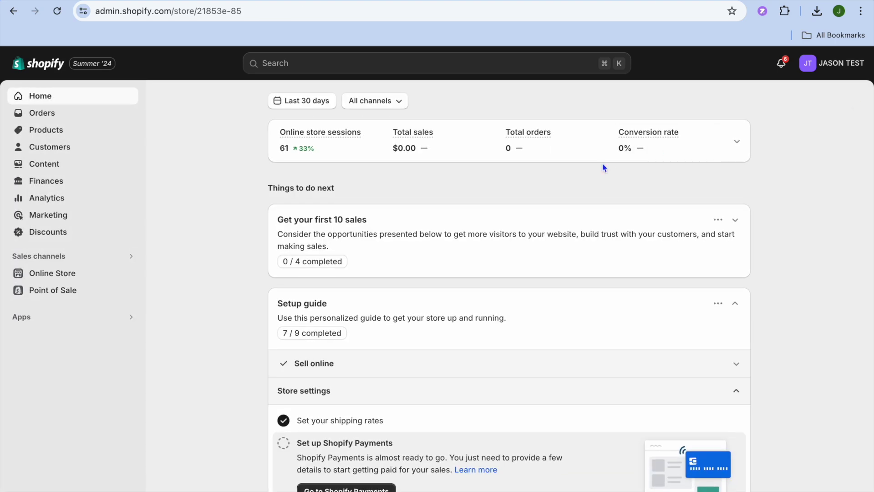